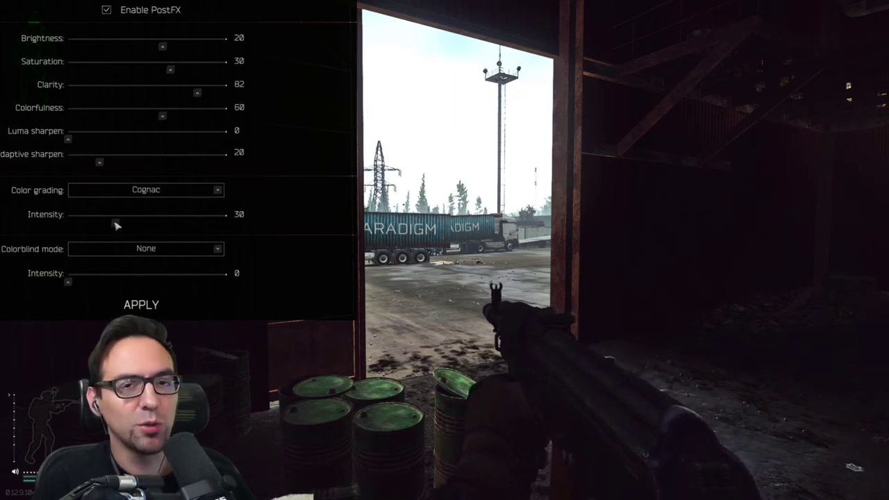
- Try the Cognac color grading at an intensity of 100, and return it to 30
left_click_drag(116, 225, 225, 222)
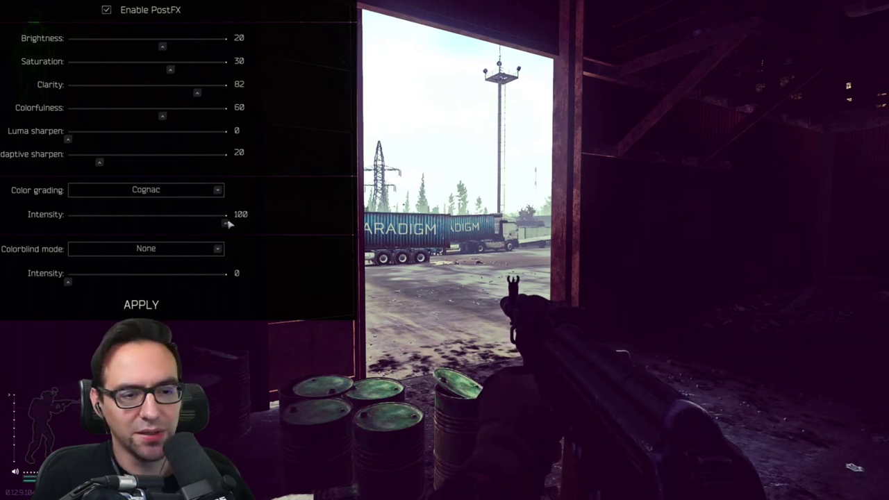
left_click_drag(231, 224, 114, 223)
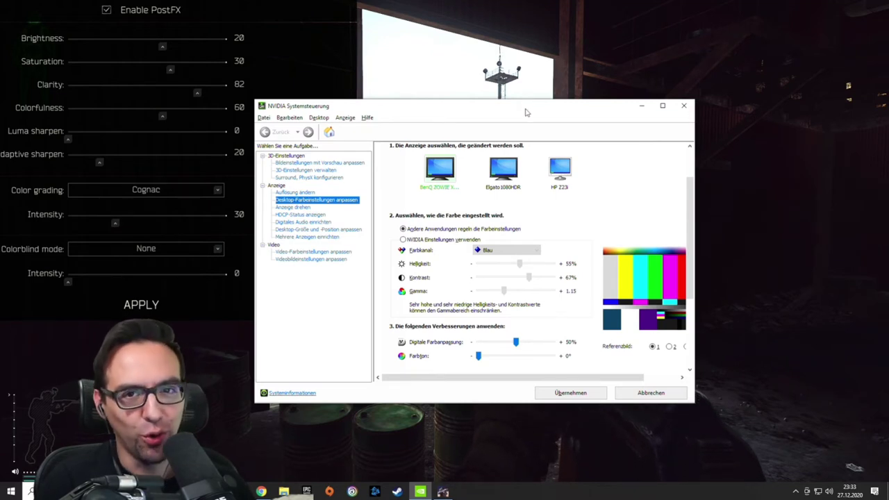
- Reposition the NVIDIA Control Panel window and select NVIDIA settings as the source for the desktop color adjustments
left_click_drag(525, 111, 523, 107)
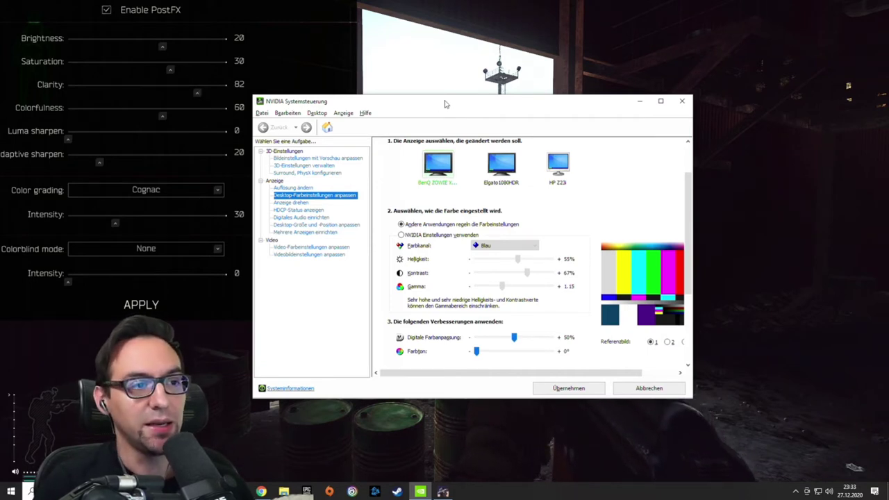
left_click_drag(446, 103, 439, 103)
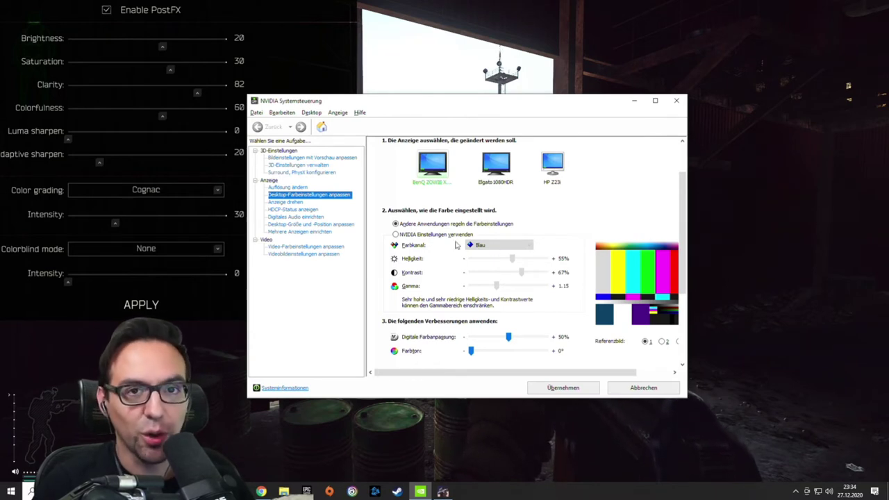
left_click(420, 236)
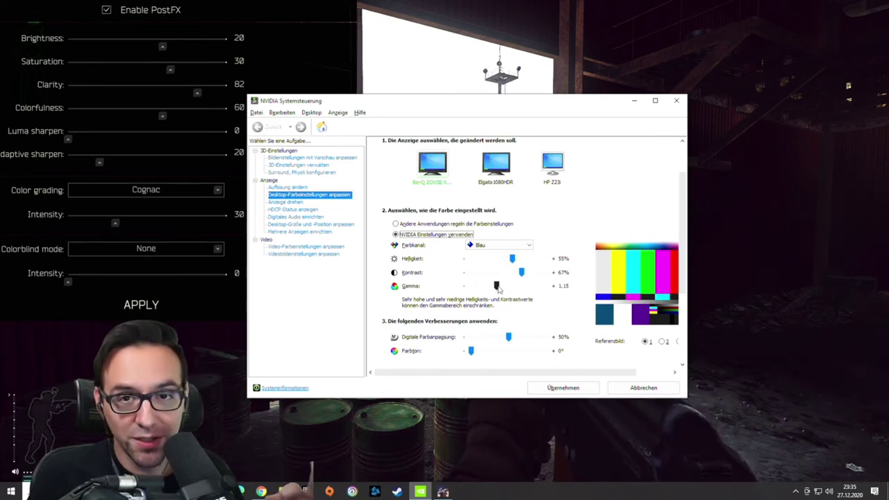
- Try raising the blue channel's gamma to 1.25, and set it back to 1.15
left_click(496, 287)
key("Right")
key("Right")
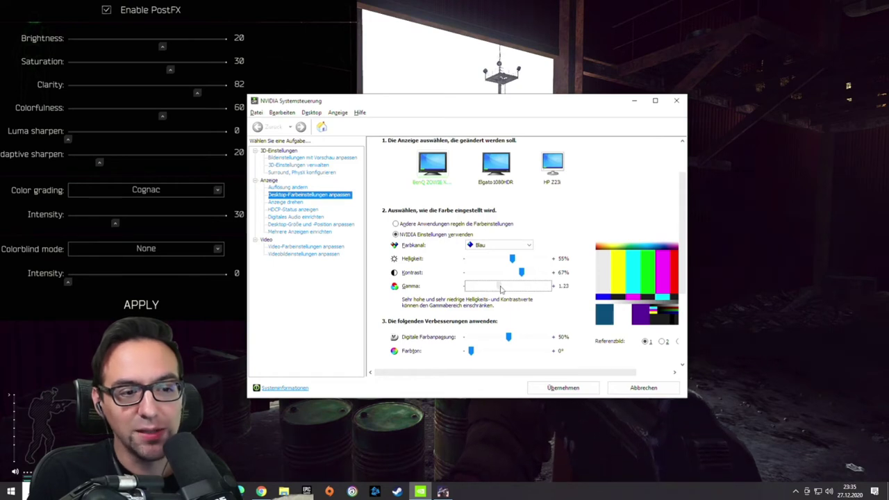
key("Right")
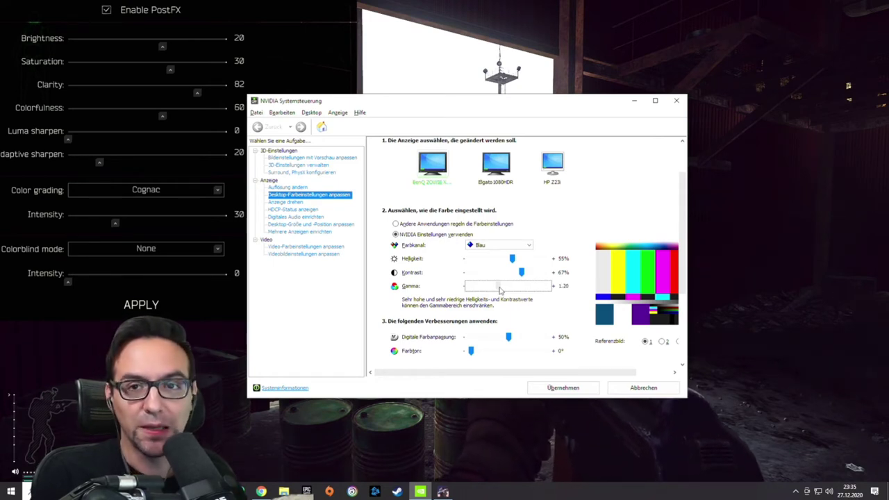
key("Right")
key("Right")
key("Right")
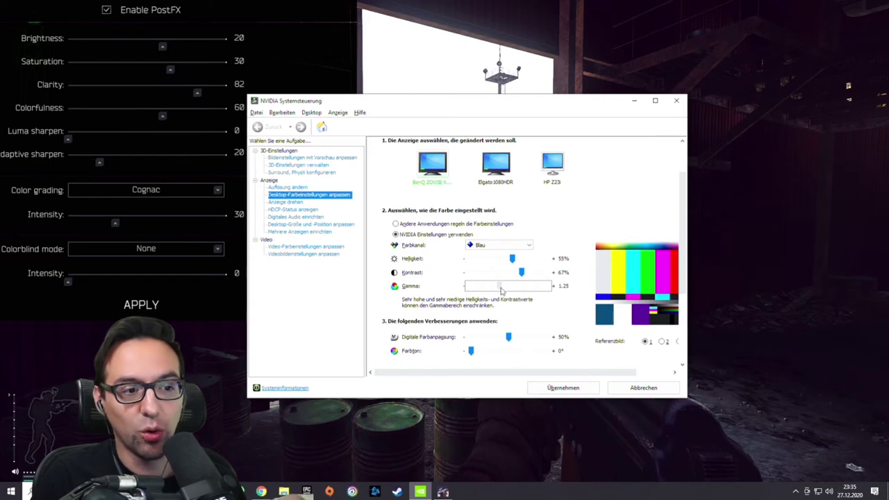
left_click_drag(501, 290, 498, 291)
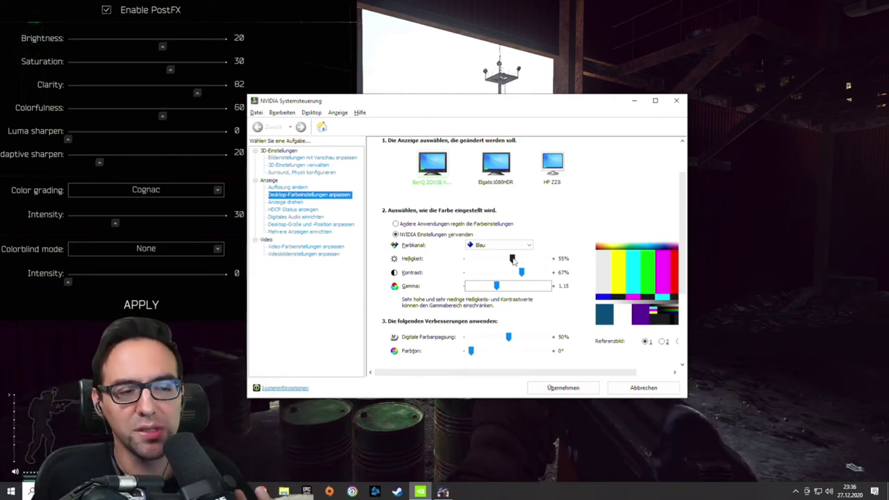
- Try the digital vibrance at 100% for the selected display, and lower it again
scroll(683, 237, "down", 1)
scroll(683, 238, "down", 3)
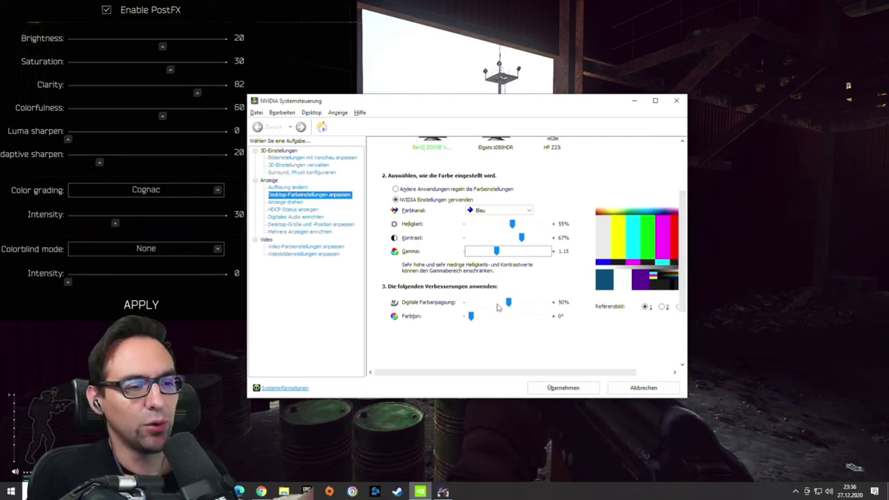
left_click_drag(508, 302, 625, 310)
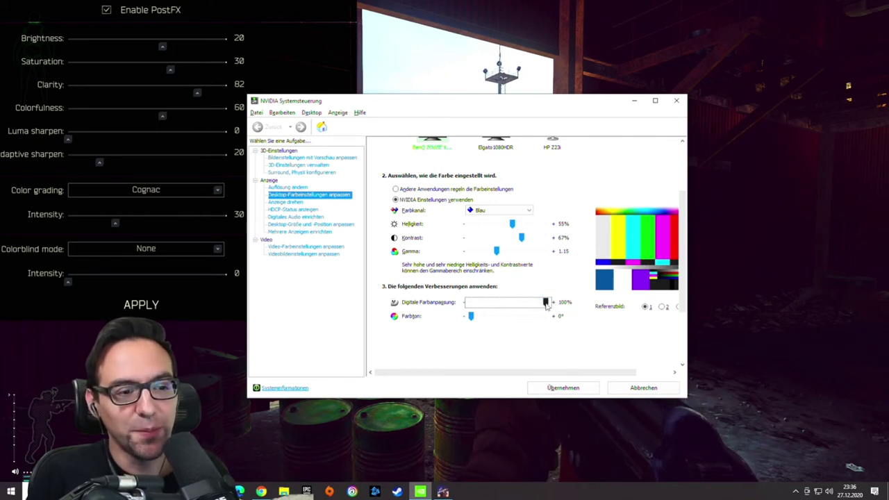
left_click_drag(546, 303, 524, 306)
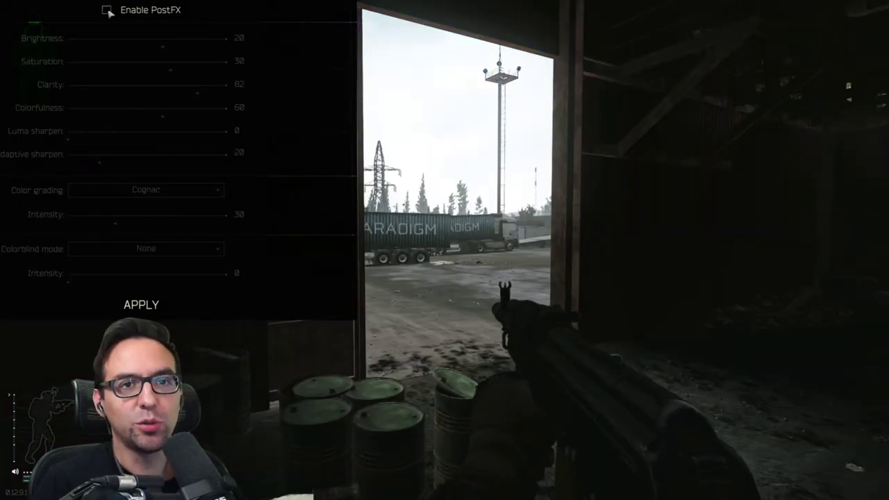
- Switch back to the game and toggle PostFX repeatedly to compare the scene with and without the effects, ending with it enabled
left_click(107, 11)
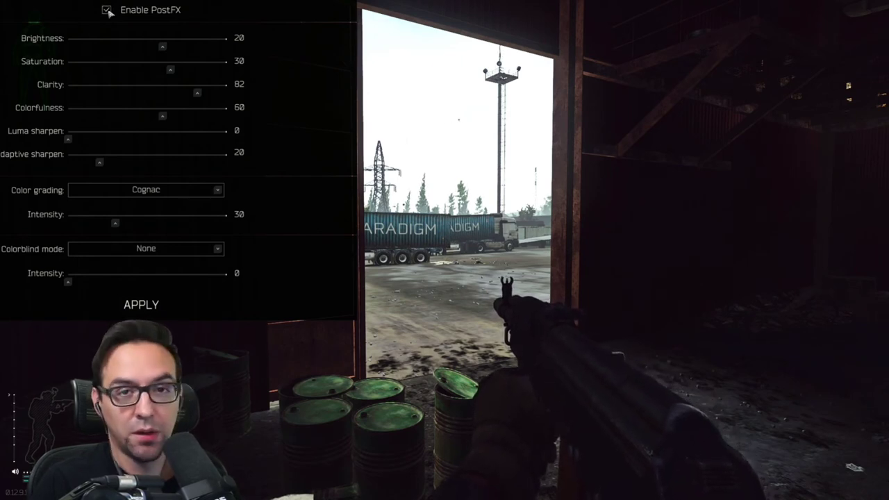
left_click(107, 10)
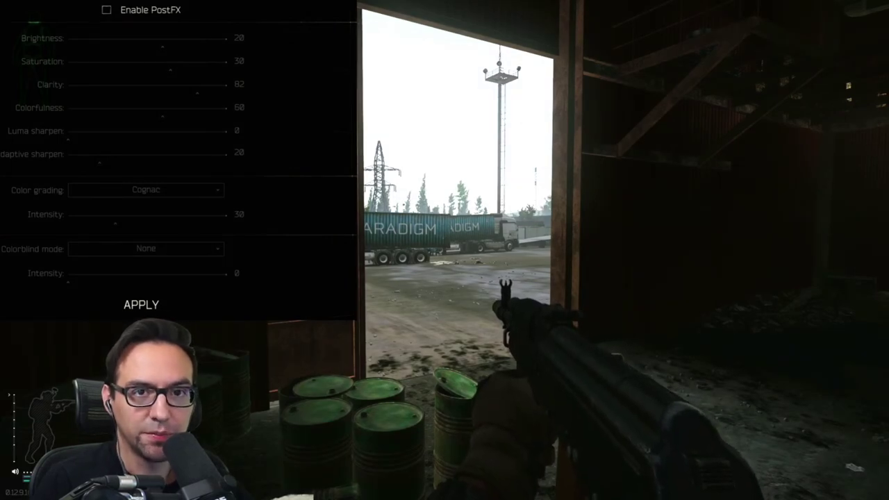
left_click(138, 11)
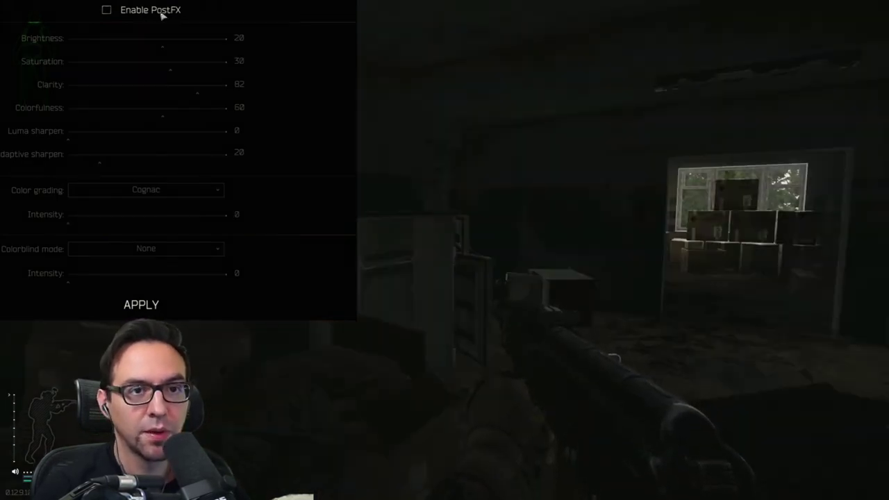
left_click(161, 15)
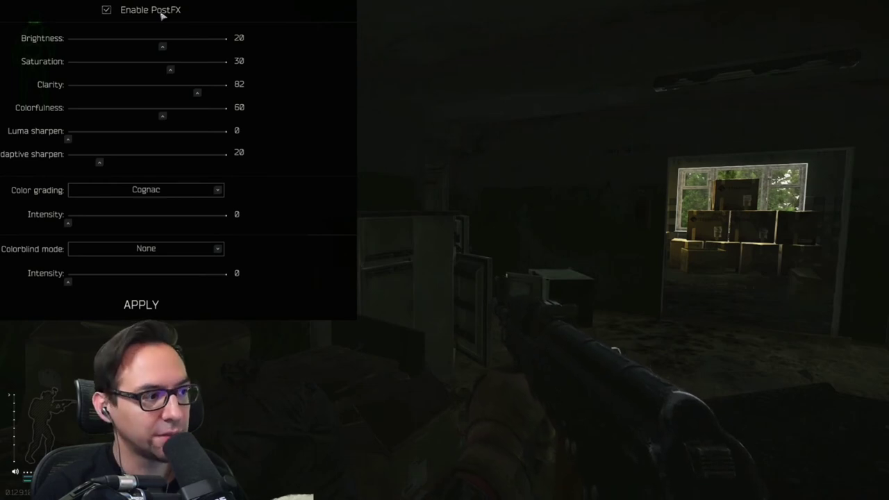
left_click(161, 16)
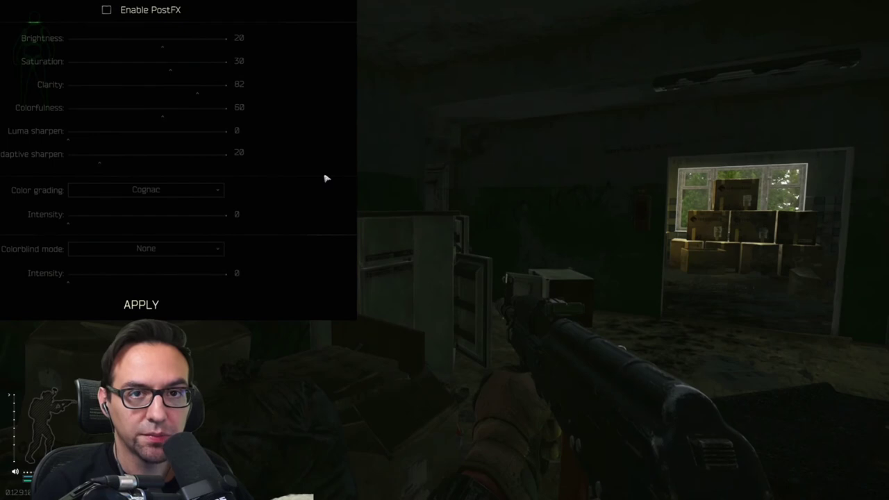
left_click(110, 11)
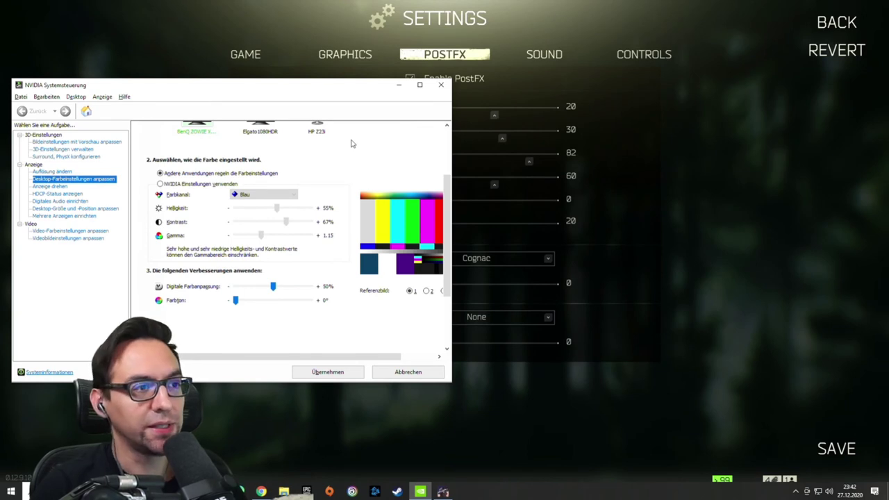
left_click_drag(353, 86, 354, 105)
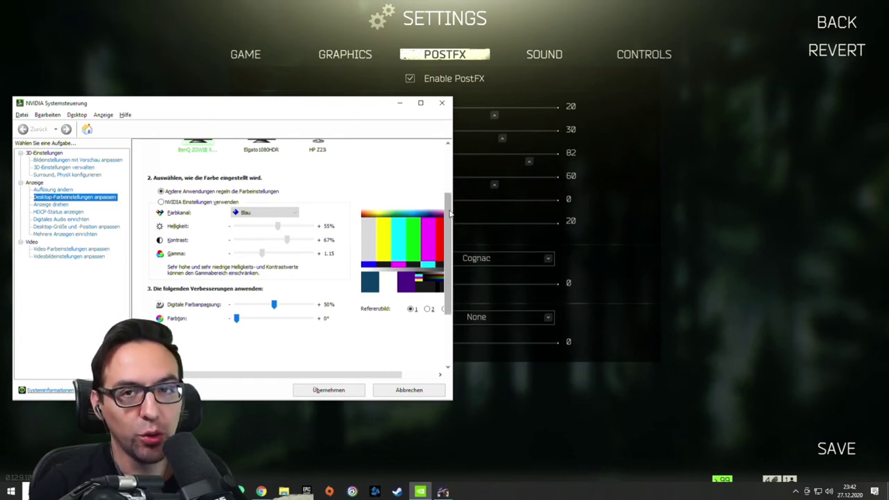
left_click_drag(449, 213, 450, 207)
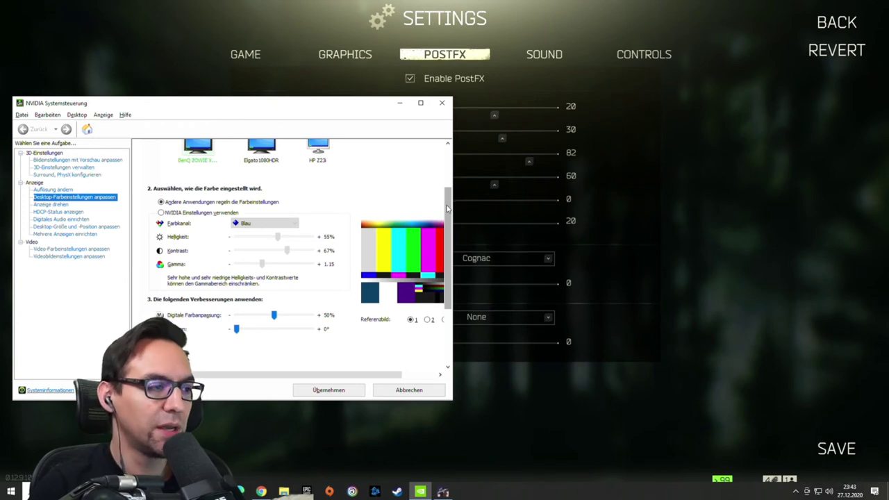
left_click_drag(448, 208, 449, 212)
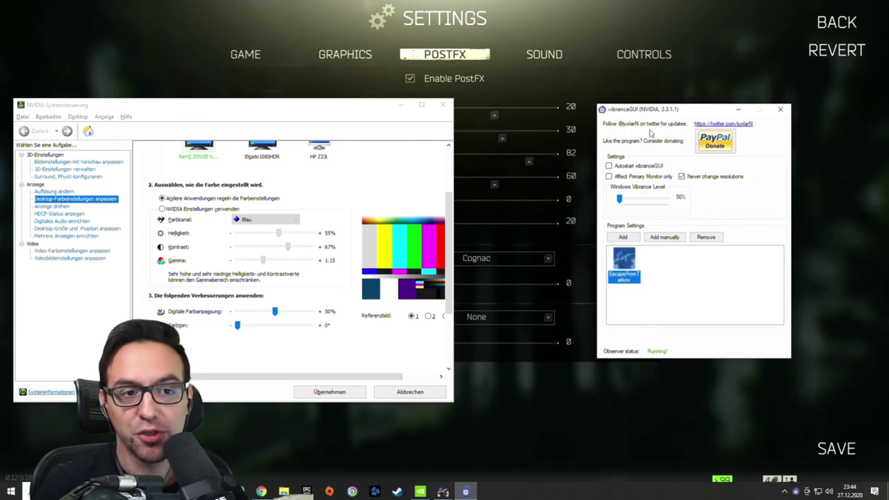
- Switch to vibranceGUI, check the Windows vibrance level, and inspect the in-game vibrance level of the EscapeFromTarkov profile without saving
left_click_drag(693, 113, 695, 108)
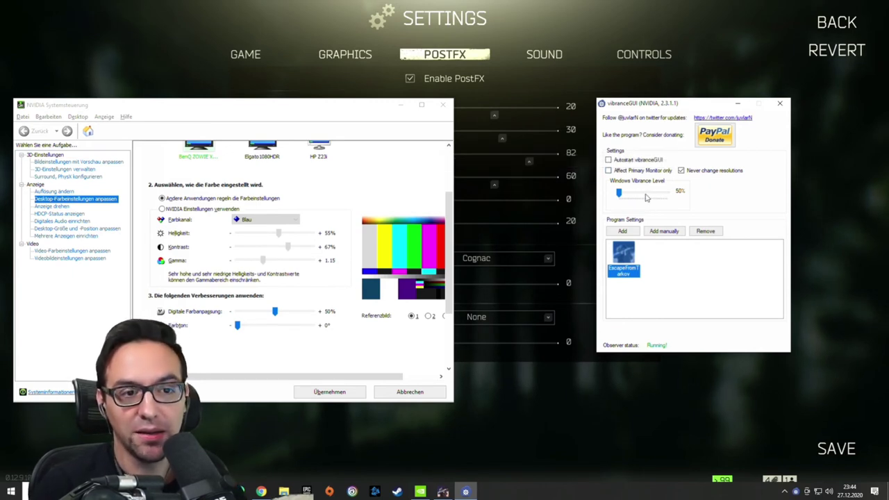
mouse_move(619, 194)
left_mouse_down()
mouse_move(681, 196)
mouse_move(616, 195)
left_mouse_up()
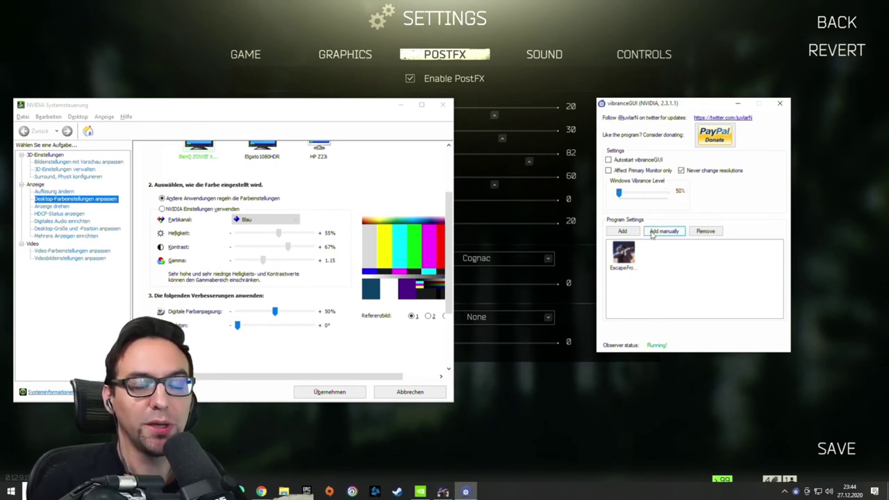
left_click(629, 259)
double_click(630, 259)
left_click_drag(688, 160, 523, 156)
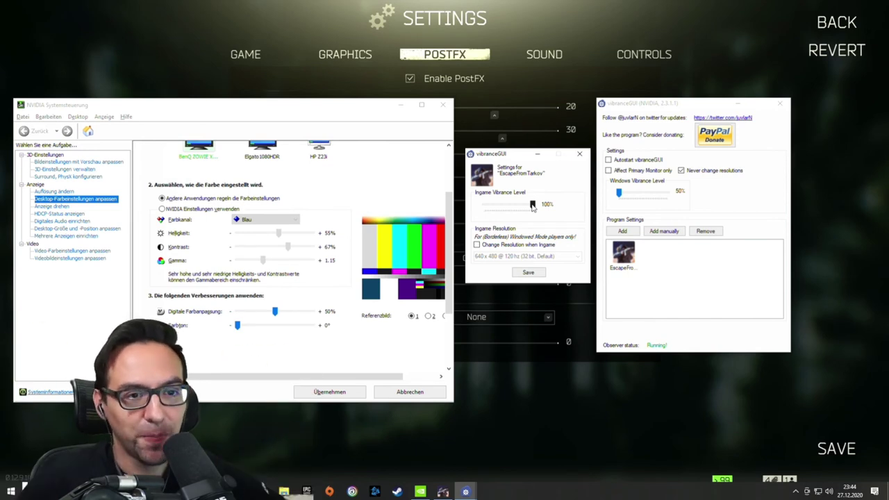
left_click(579, 154)
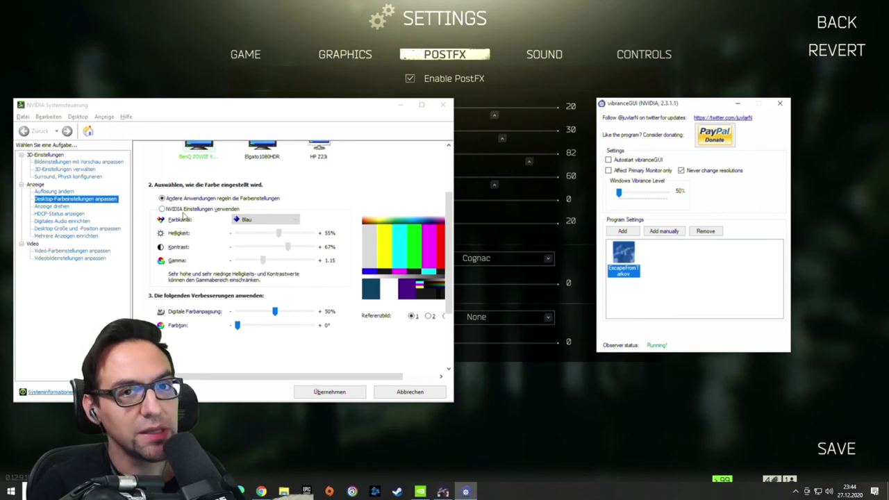
- Try the NVIDIA color settings in the NVIDIA Control Panel, and return color control to other applications
left_click(187, 209)
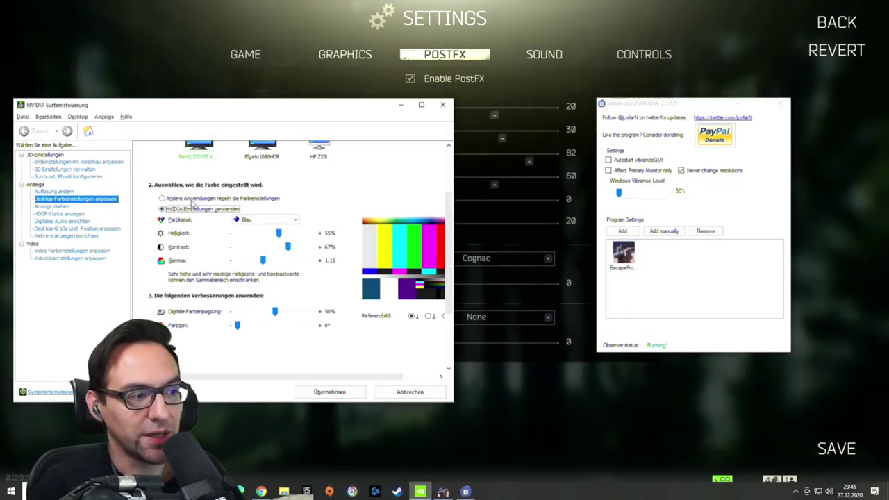
left_click(194, 200)
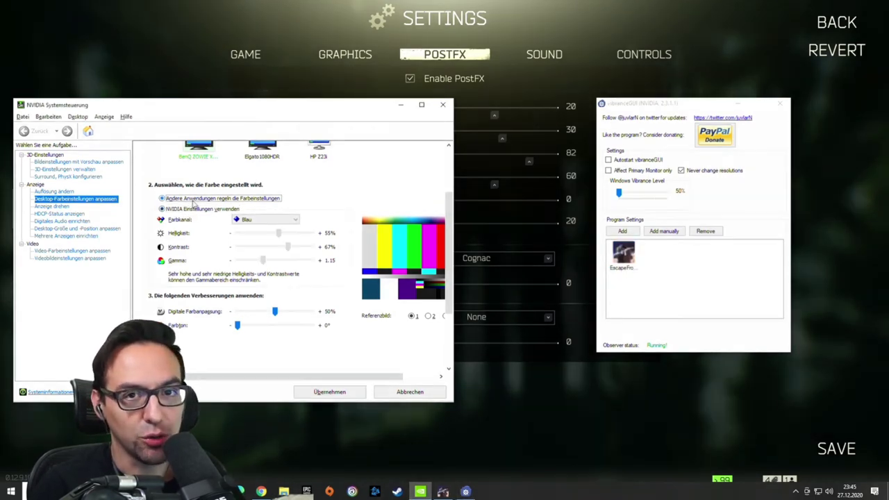
- Switch back to the game and open its sound settings
left_click(558, 55)
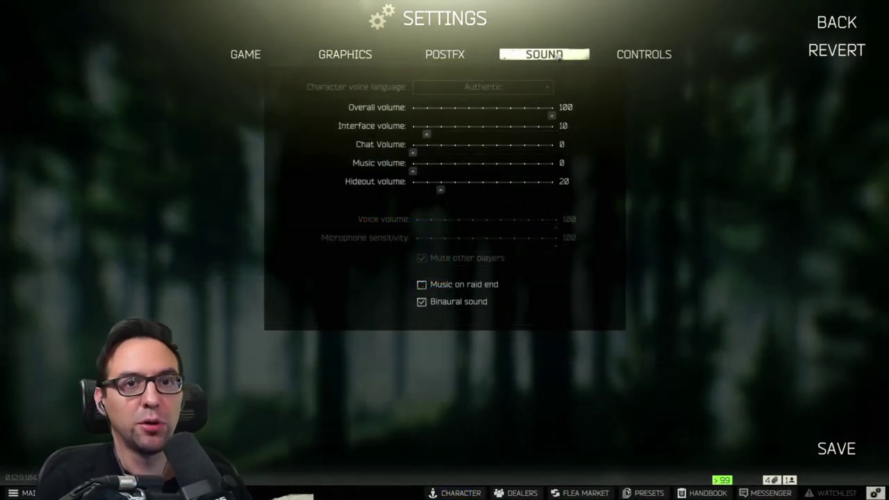